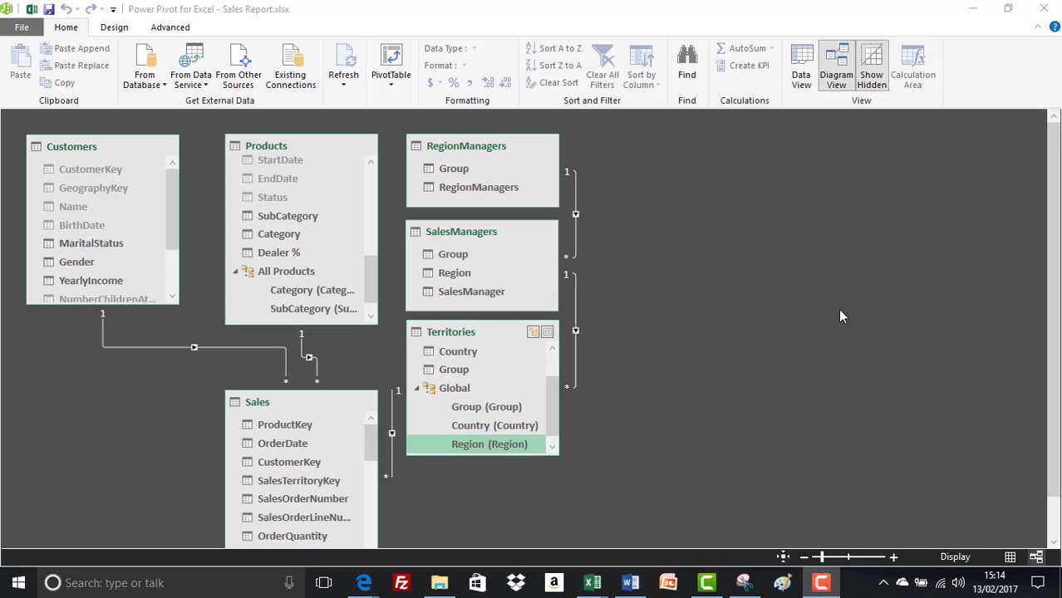
- Switch the data model from the relationship diagram to the data grid showing the Sales table
click(1011, 559)
click(1011, 559)
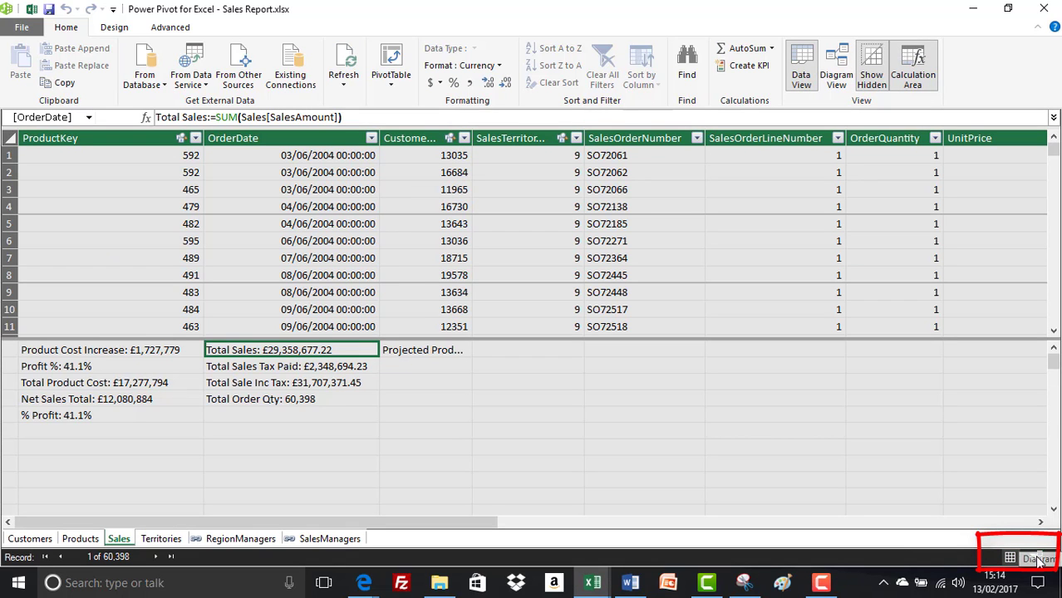
click(1036, 560)
click(1010, 558)
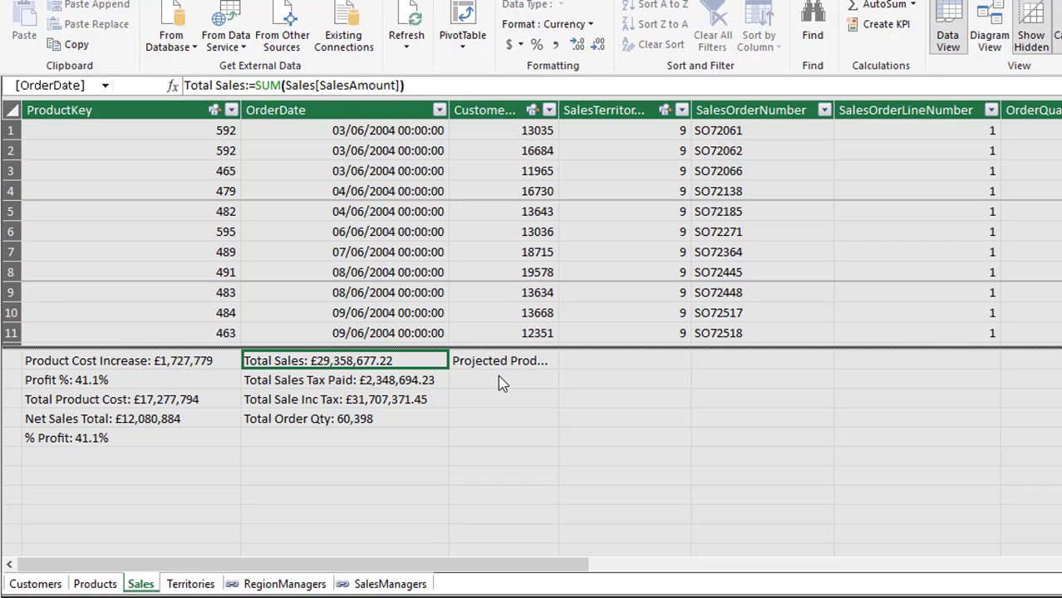
- Insert a new calculated column directly before the OrderDate column in the Sales table
click(309, 109)
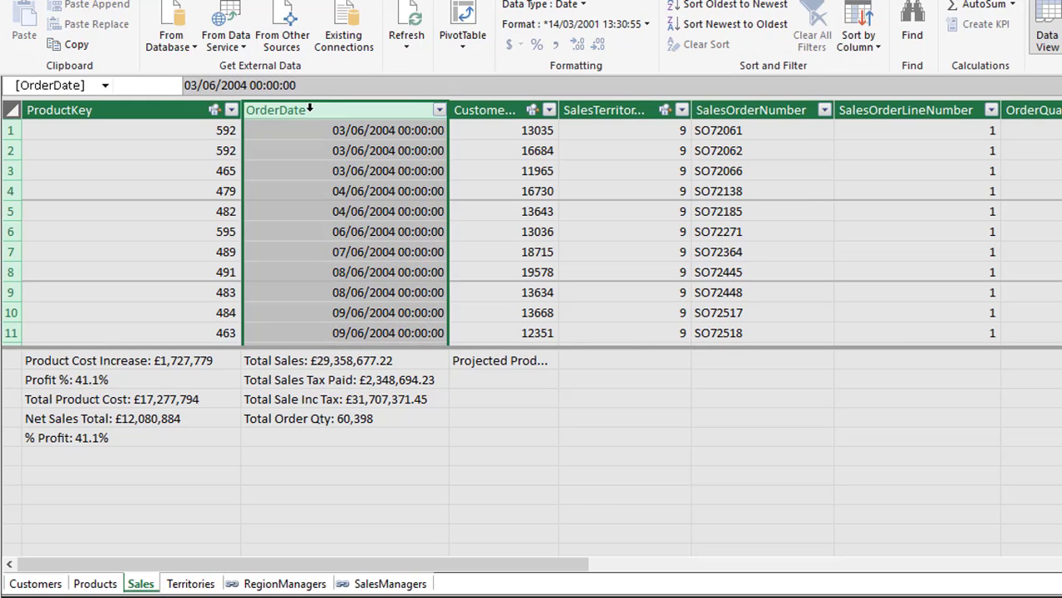
right_click(309, 109)
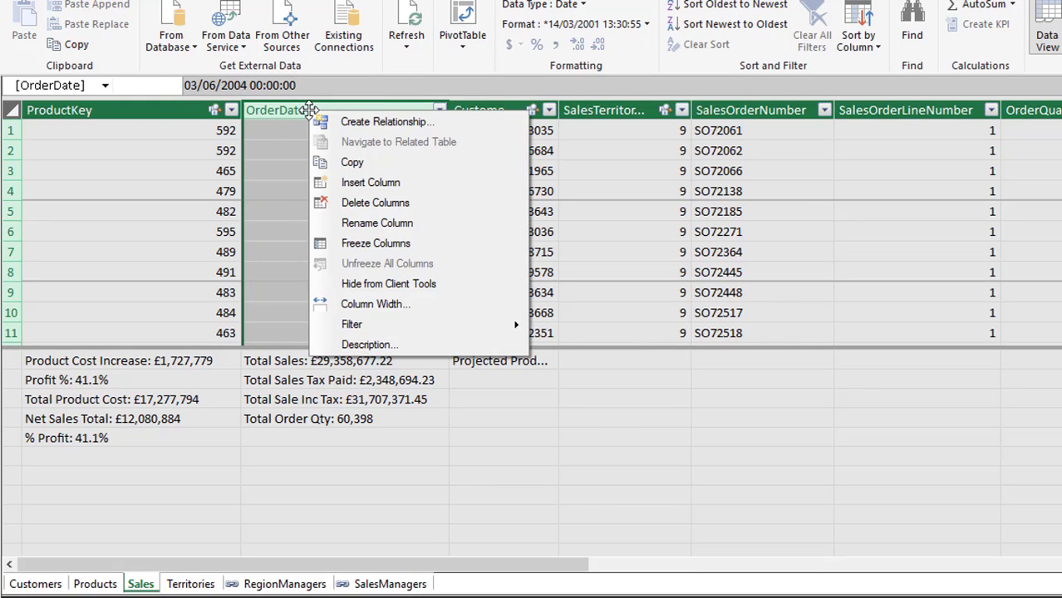
click(360, 185)
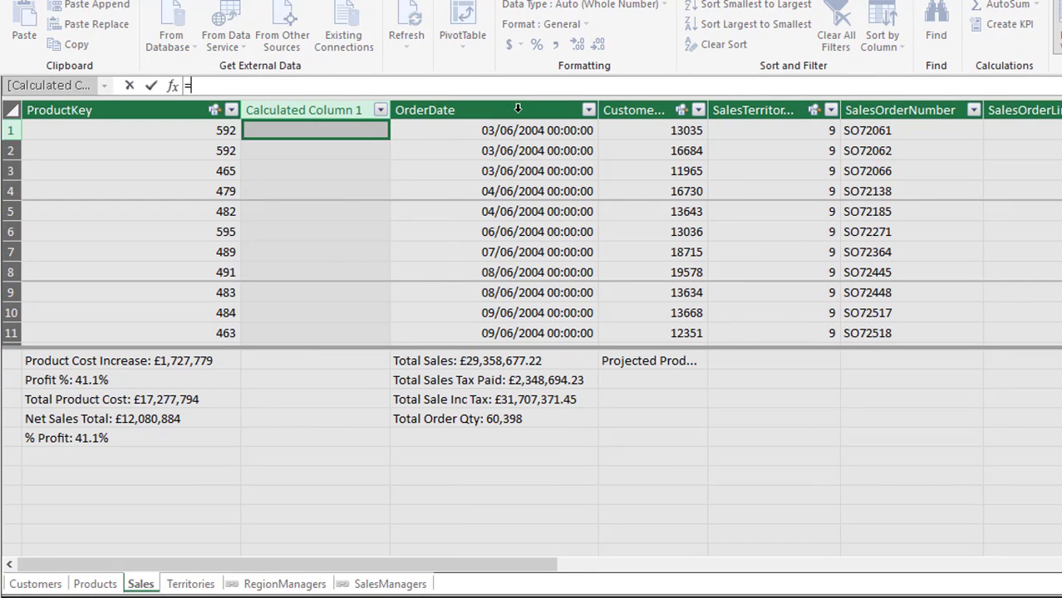
- Format the OrderDate column as a date without the time, using the *14/03/2001 format
click(517, 109)
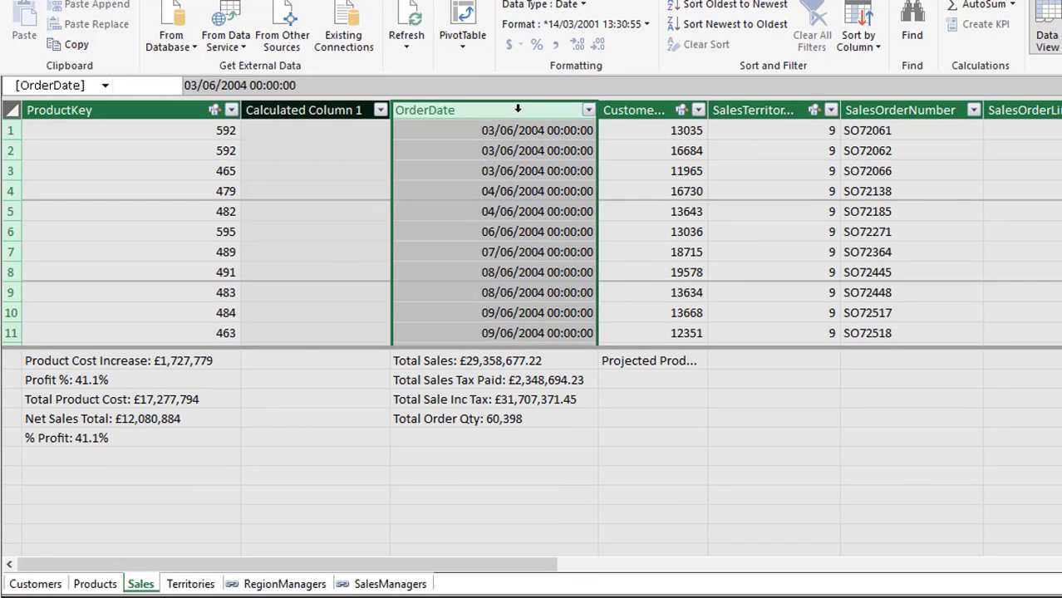
click(644, 24)
click(589, 70)
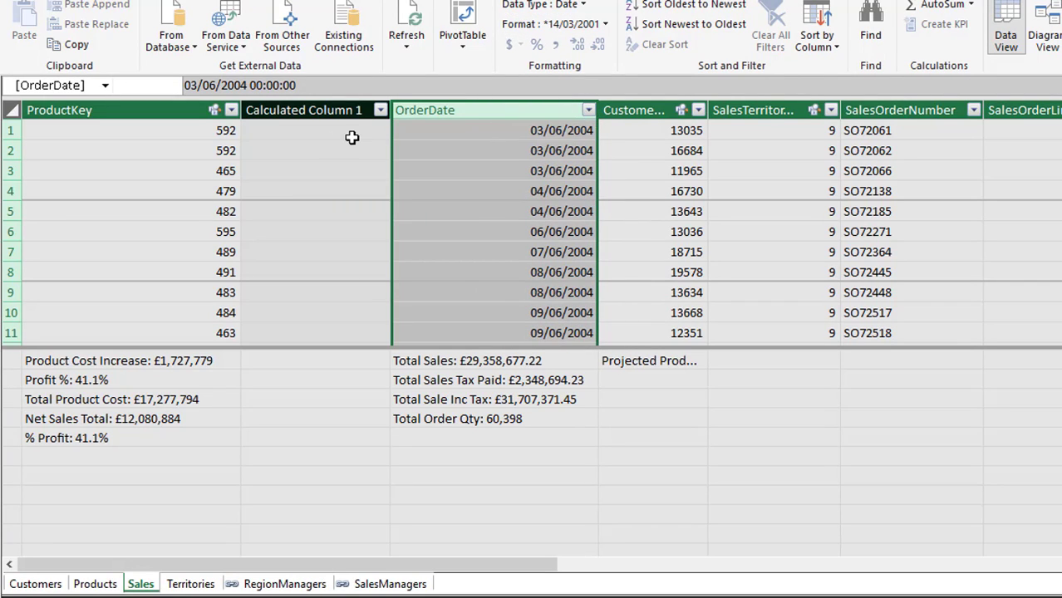
- Rename the new calculated column in the Sales table as Sales-Category
double_click(289, 110)
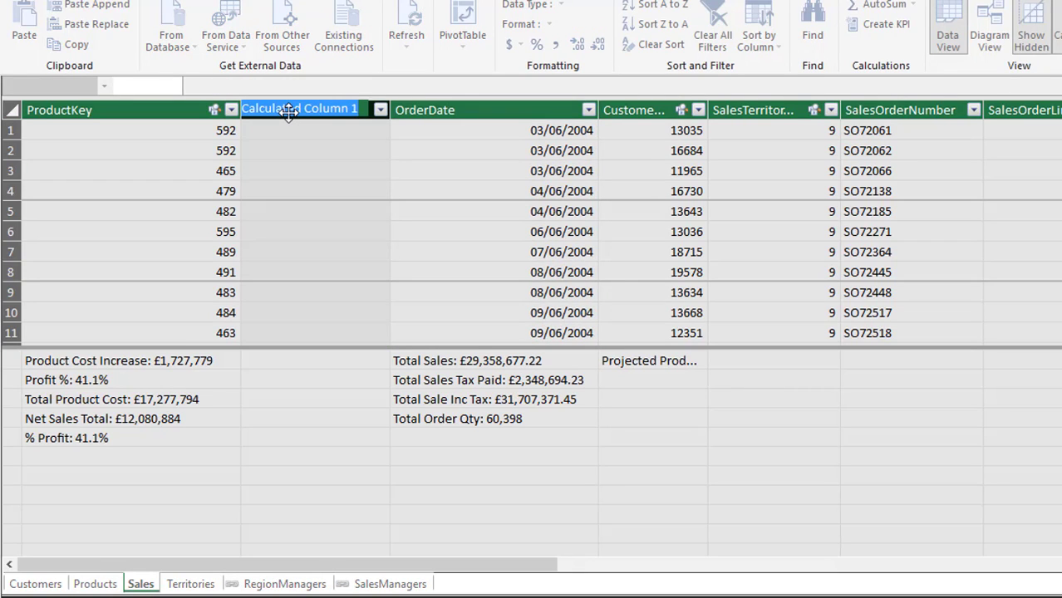
text(Sales)
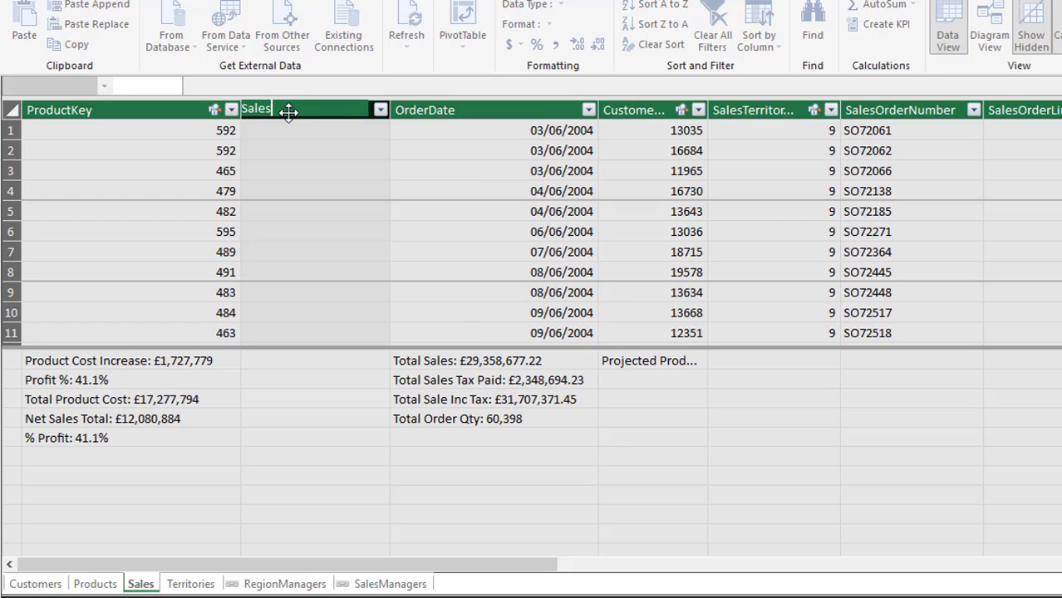
text(-Category)
key(Return)
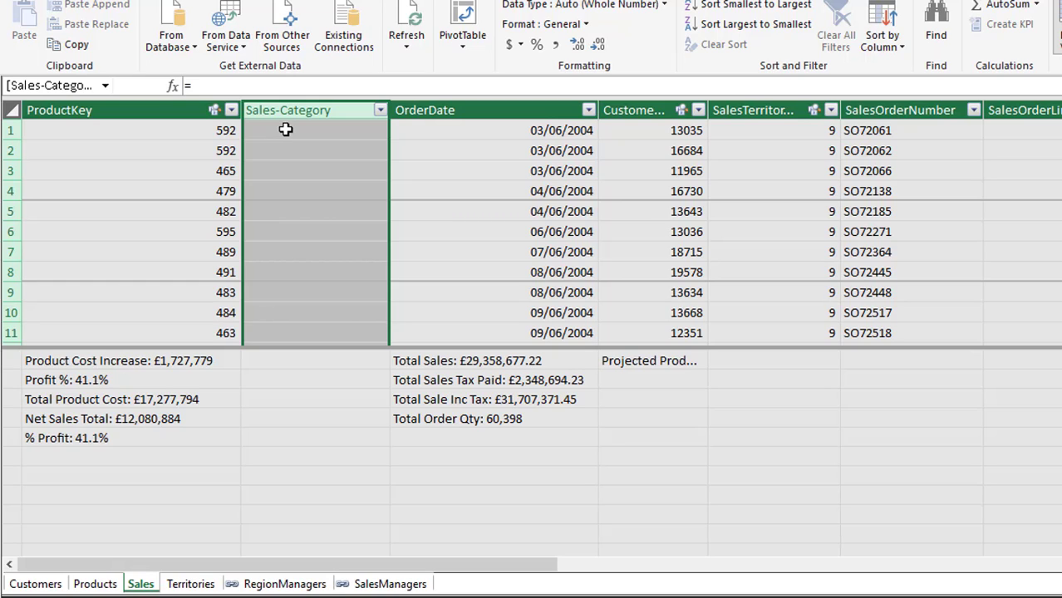
- Enter the formula =RELATED(Products[Category]) in the Sales-Category column to bring in each product's category
click(315, 86)
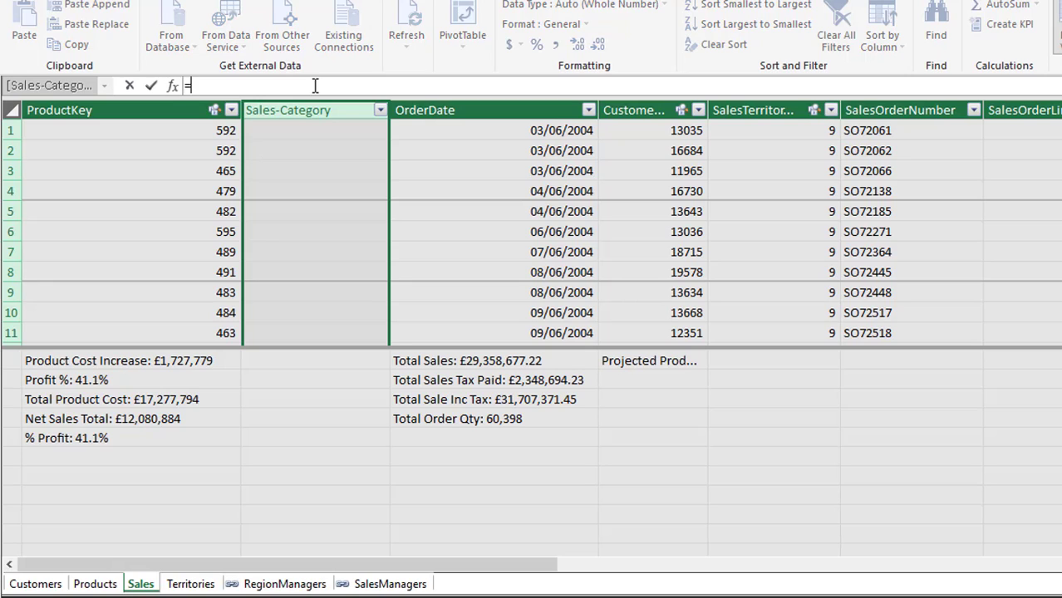
text(relate)
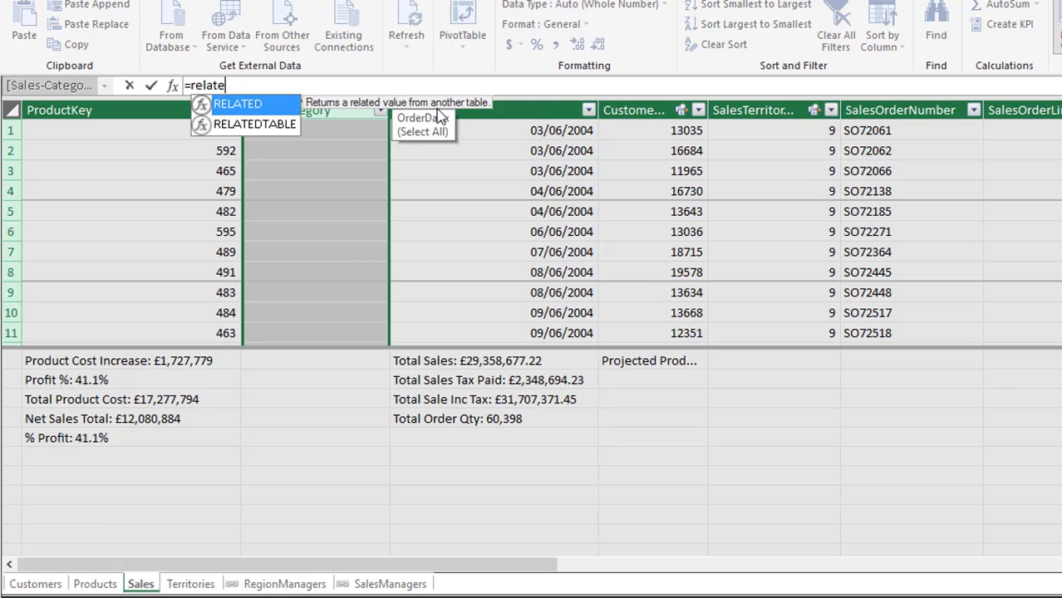
double_click(261, 106)
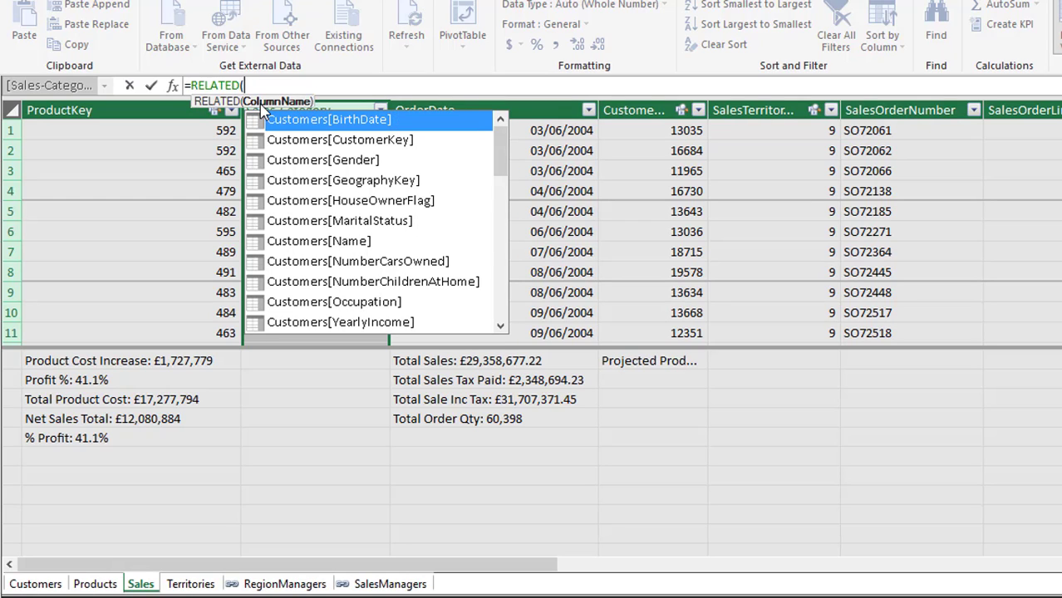
text(products)
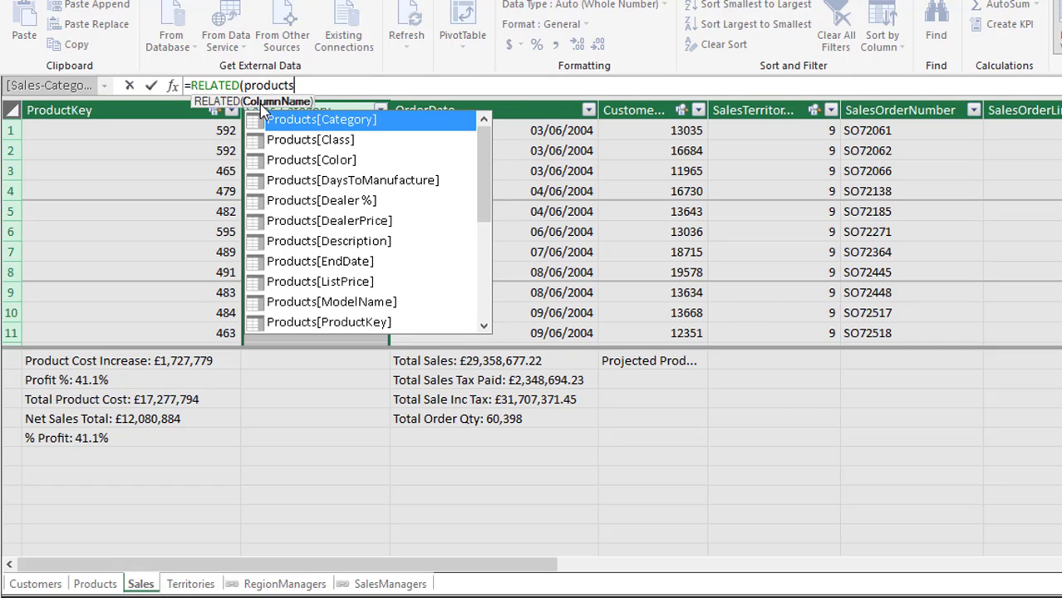
key(Tab)
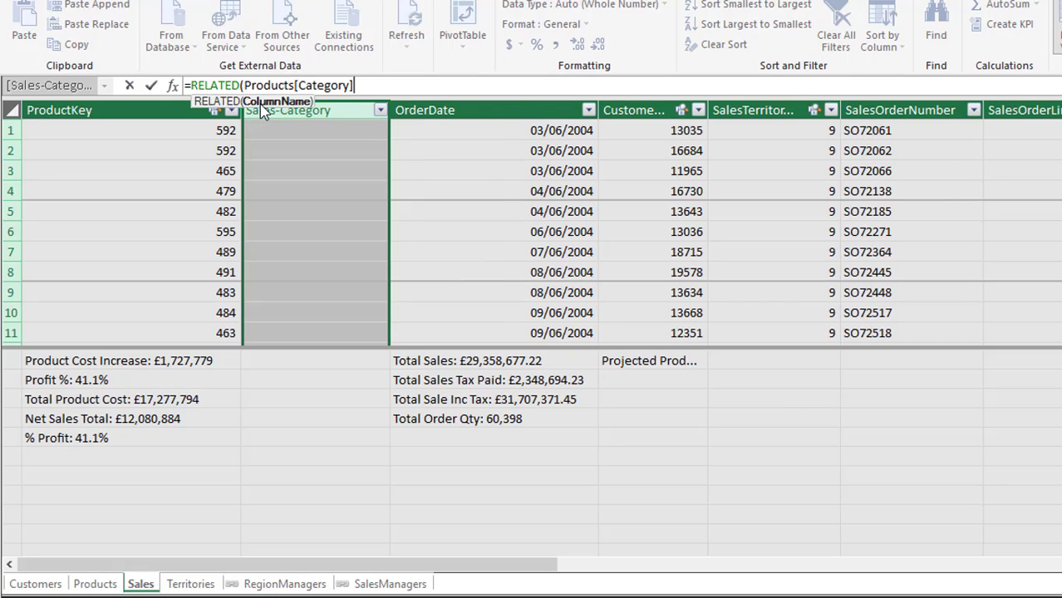
text())
key(Return)
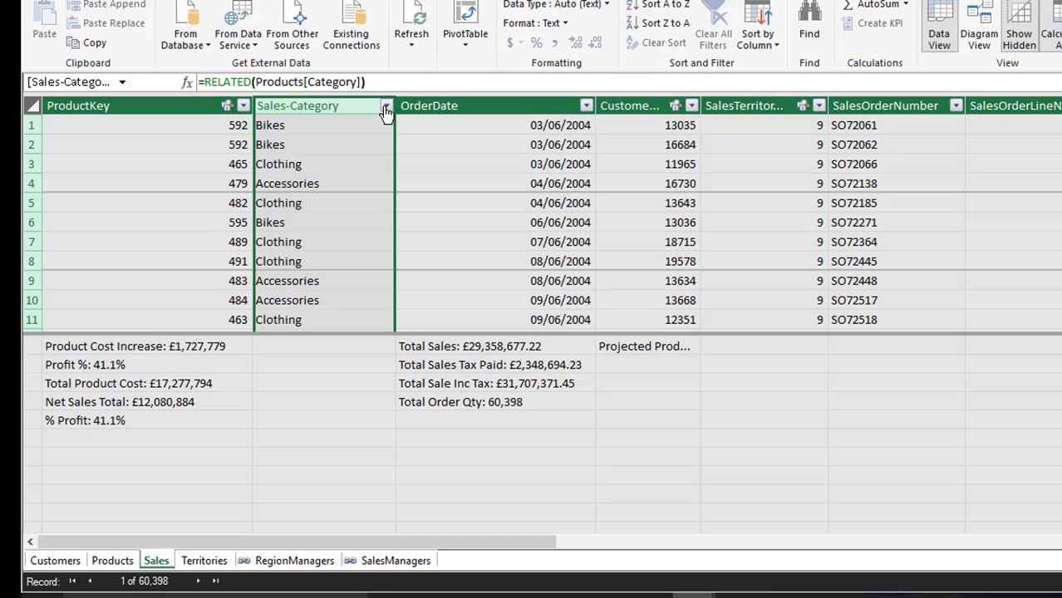
- Filter the Sales-Category column to show only Clothing rows
click(385, 106)
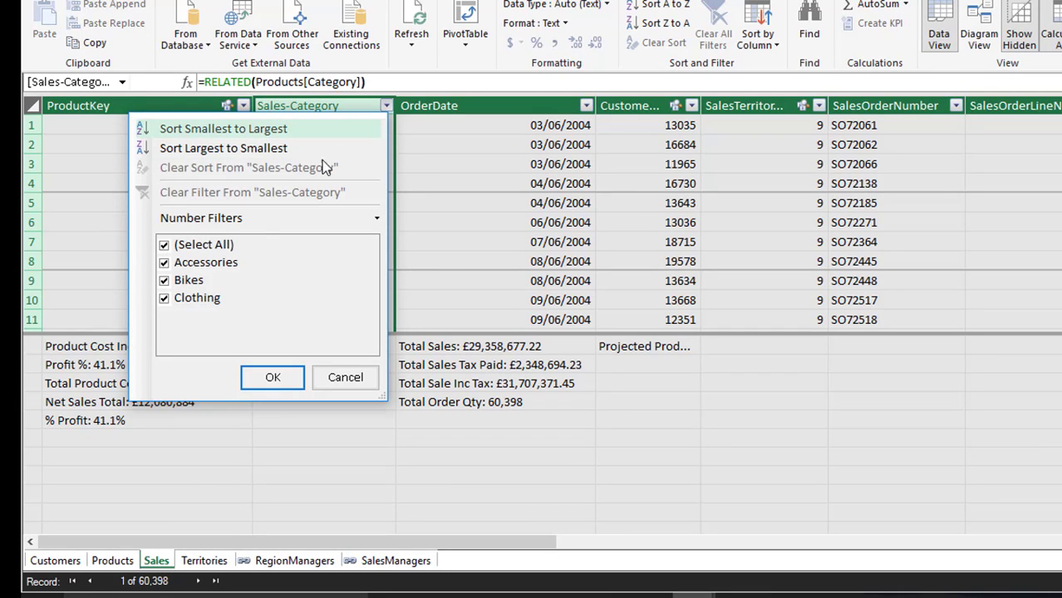
click(164, 244)
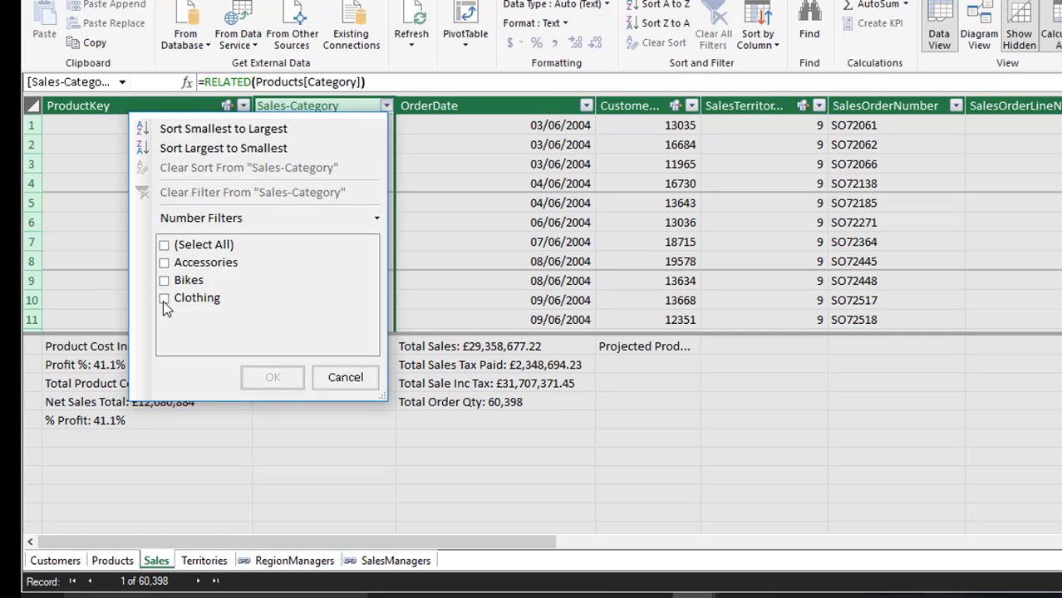
click(164, 298)
click(274, 377)
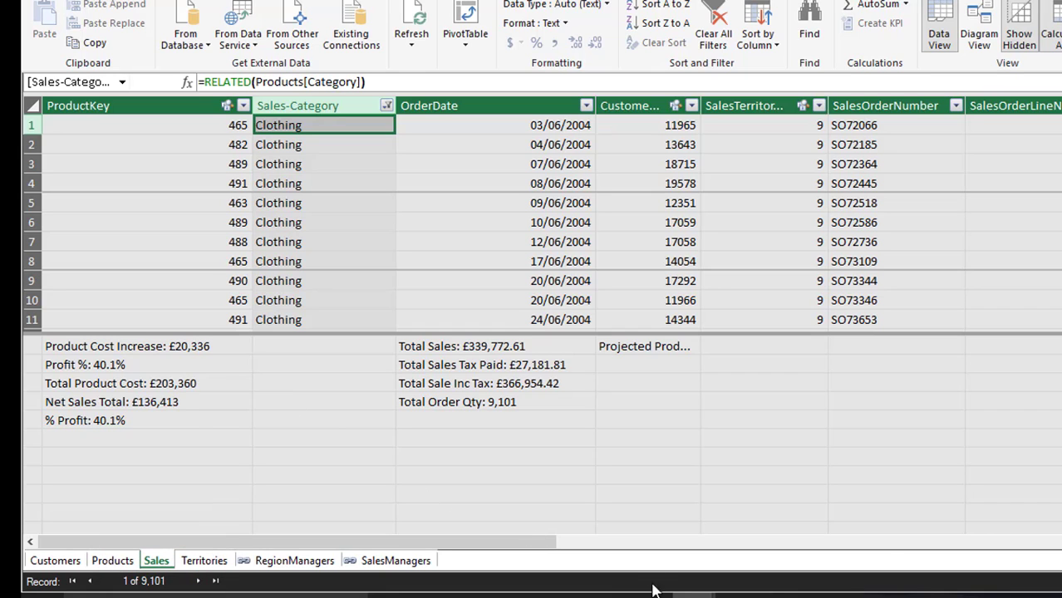
- Switch to the Excel workbook, examine the Clothing order quantities in the GW7 pivot table, and return to Power Pivot
mouse_move(691, 596)
click(615, 531)
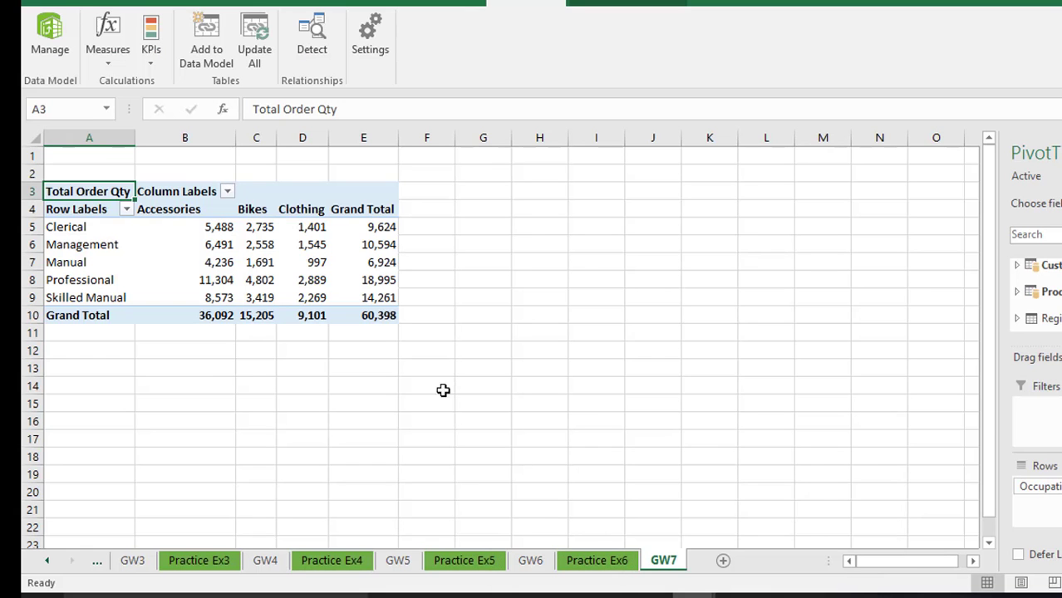
click(309, 280)
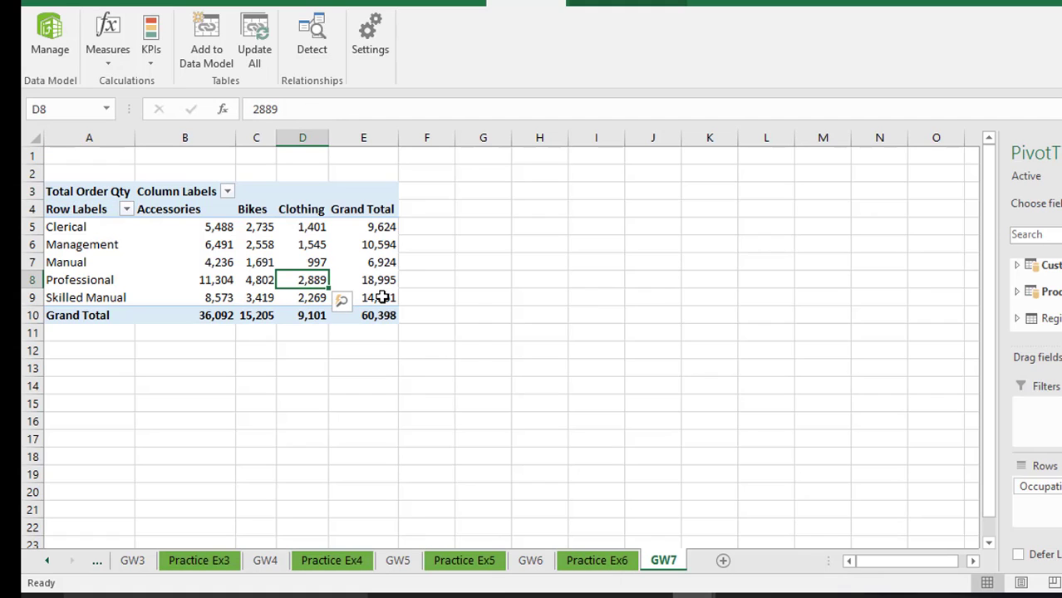
mouse_move(380, 298)
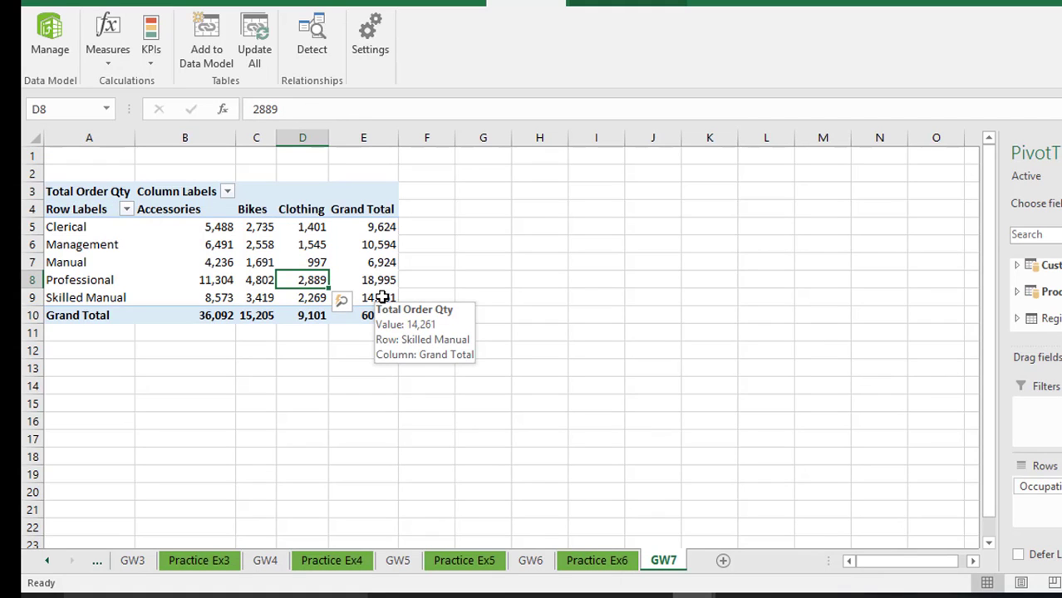
mouse_move(635, 581)
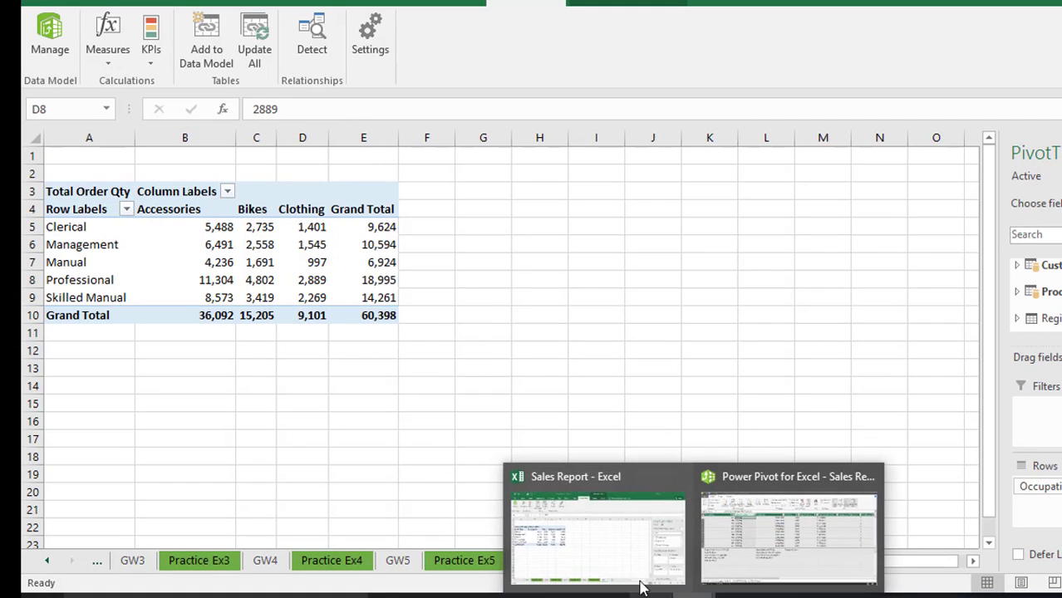
click(718, 548)
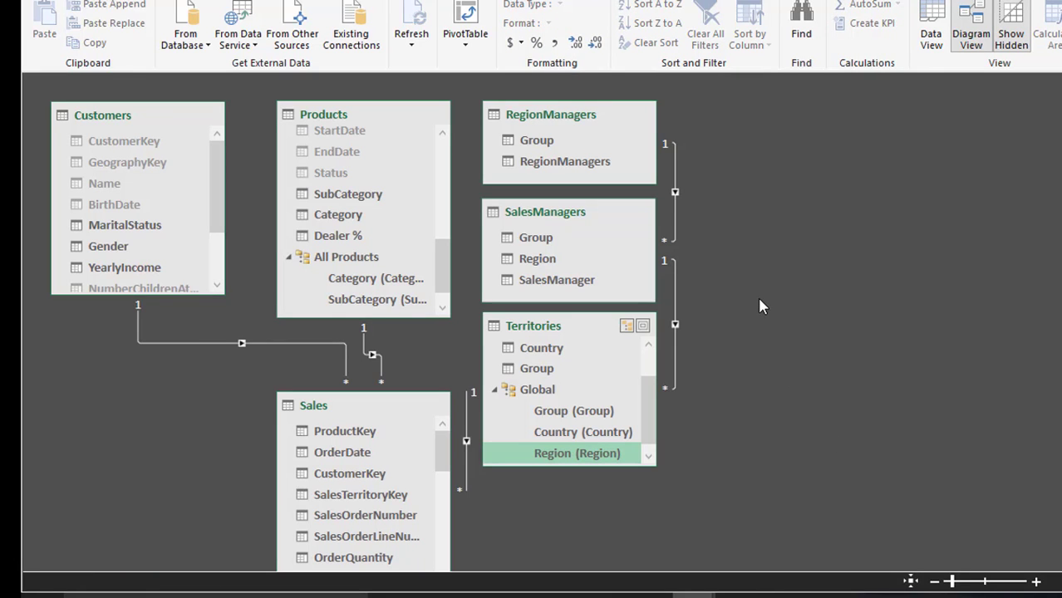
- Examine which key fields link Customers and Sales in the relationship diagram, returning to the Sales data grid
click(267, 348)
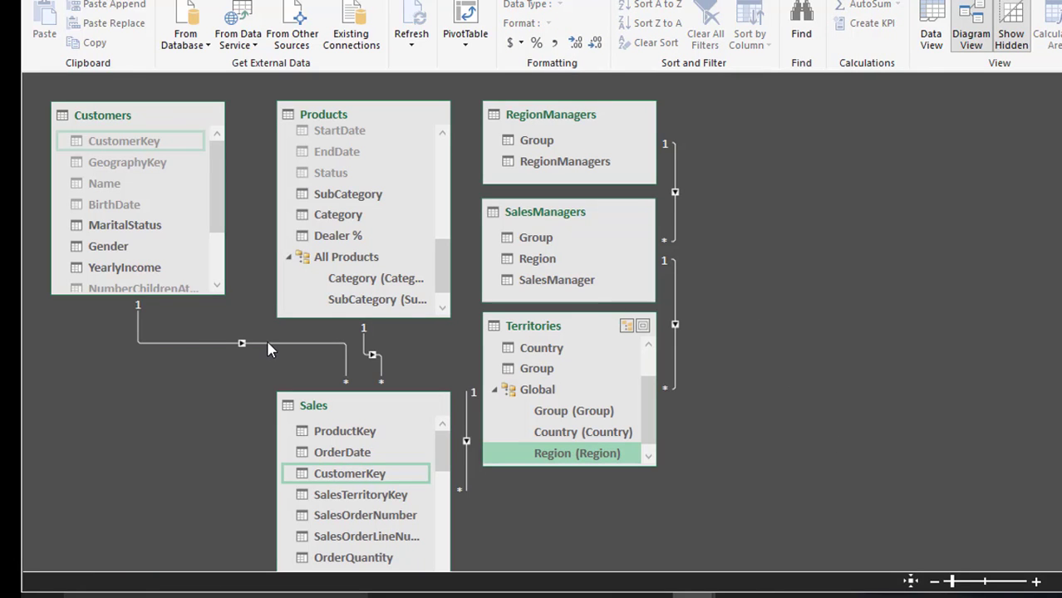
click(268, 348)
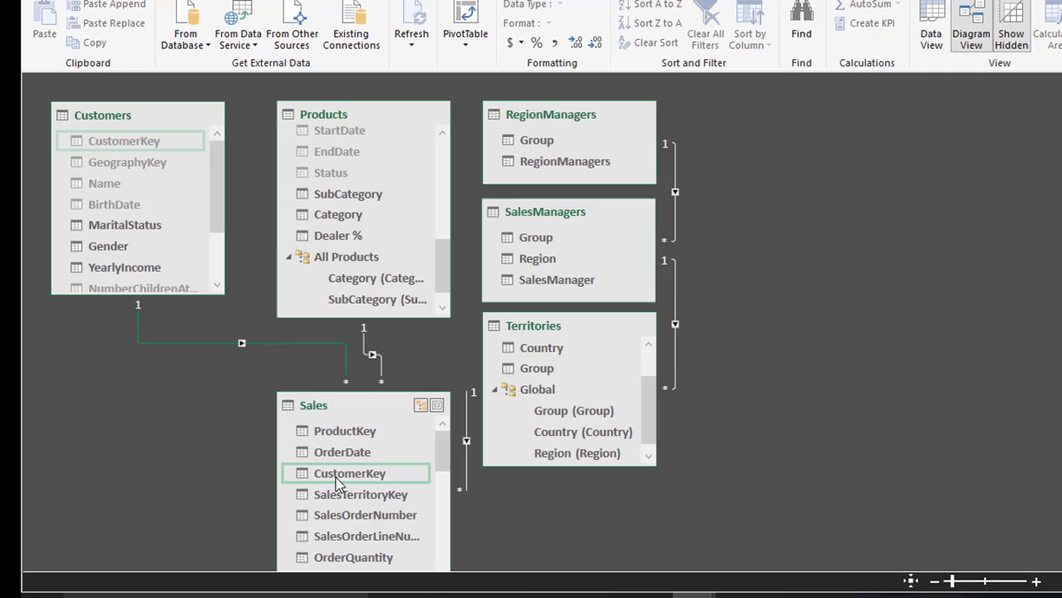
click(932, 46)
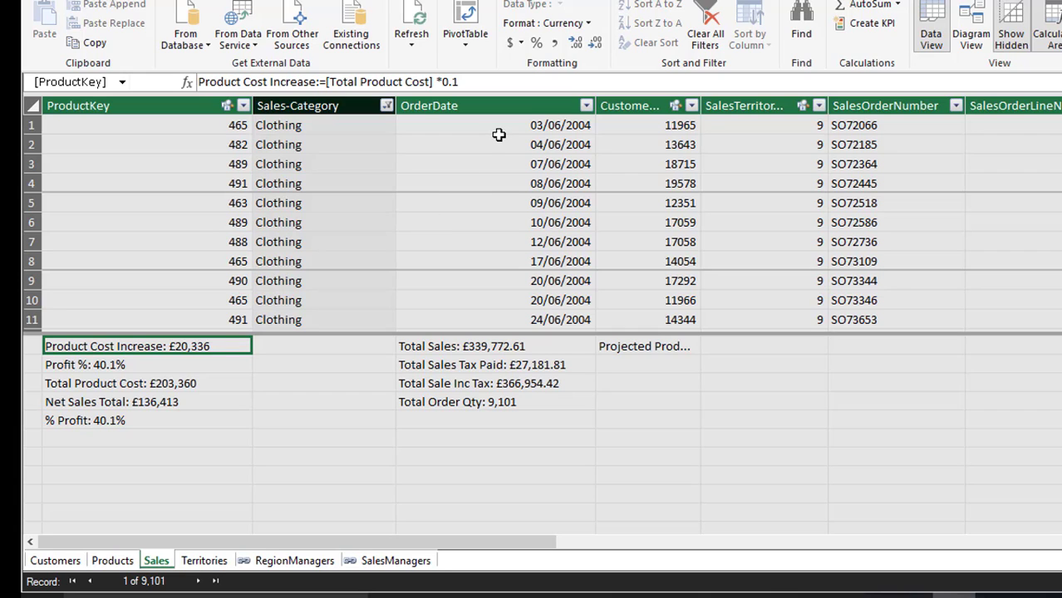
- Insert another calculated column between Sales-Category and OrderDate
click(490, 105)
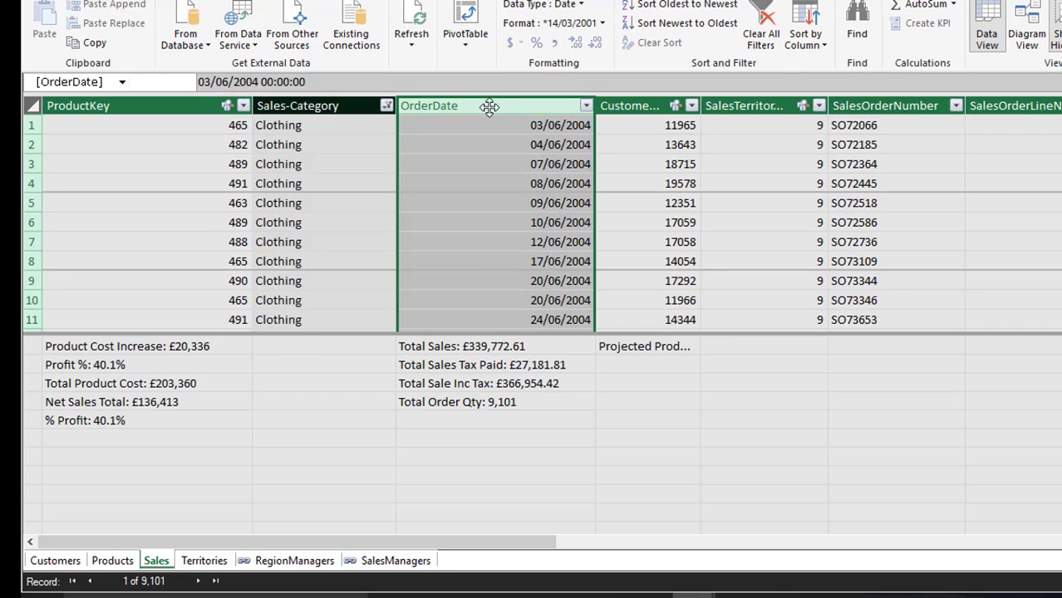
right_click(489, 105)
click(522, 177)
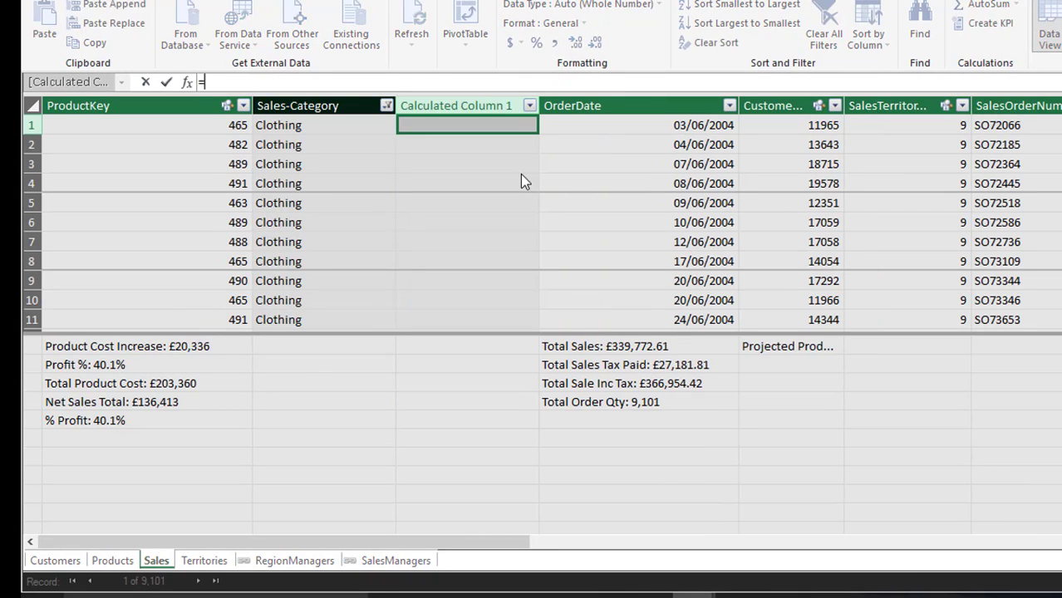
- Rename the newly inserted column beside Sales-Category as Sales-Occupation
double_click(482, 106)
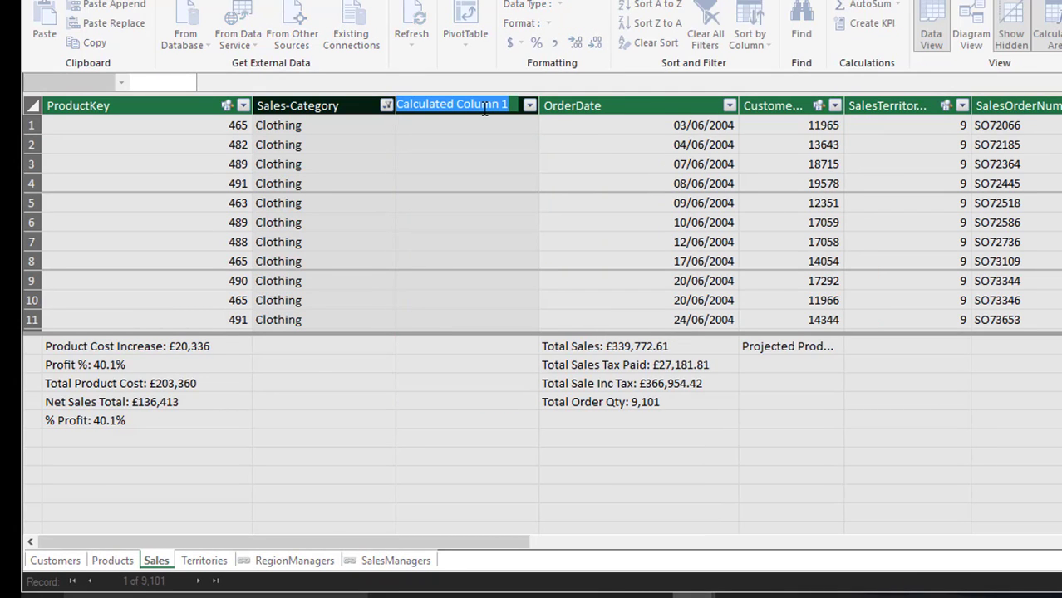
text(Sal)
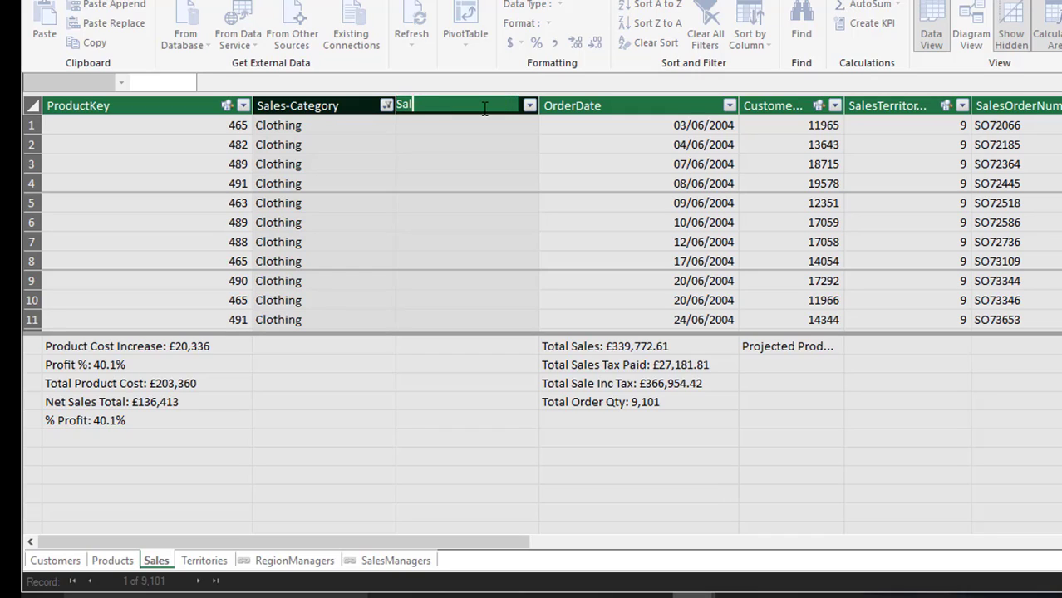
text(es-Occup)
key(BackSpace)
key(BackSpace)
text(cupation)
key(Return)
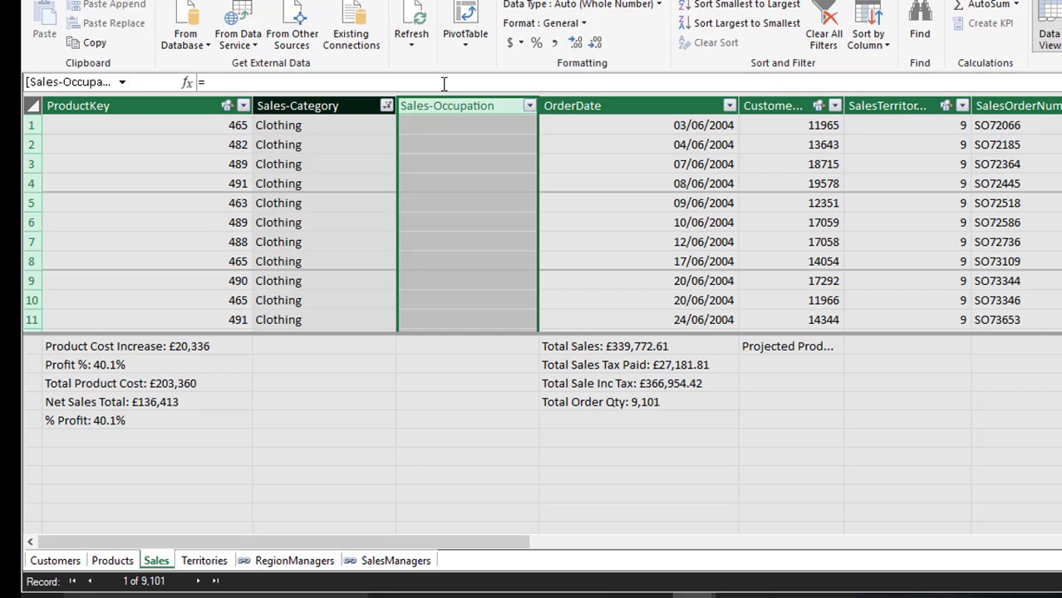
- Fill the Sales-Occupation column with the formula =RELATED(Customers[Occupation])
click(444, 83)
text(=r)
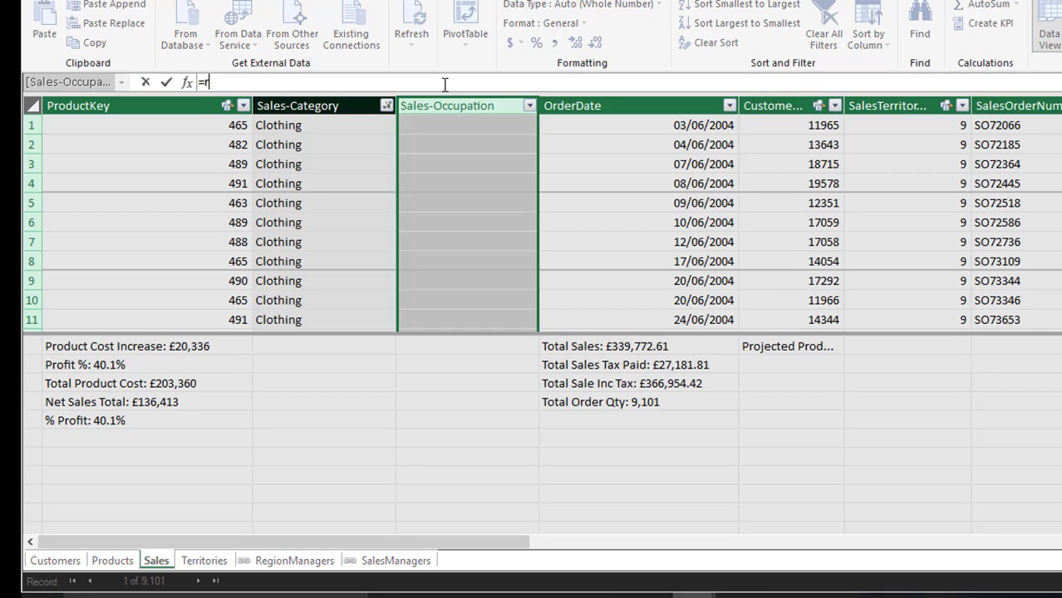
text(elated()
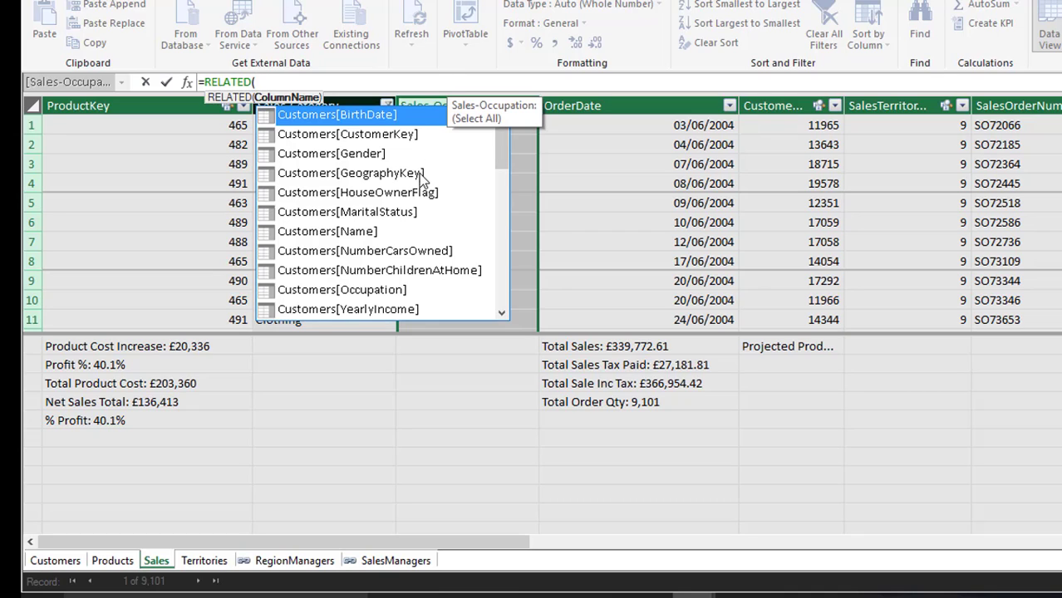
click(399, 290)
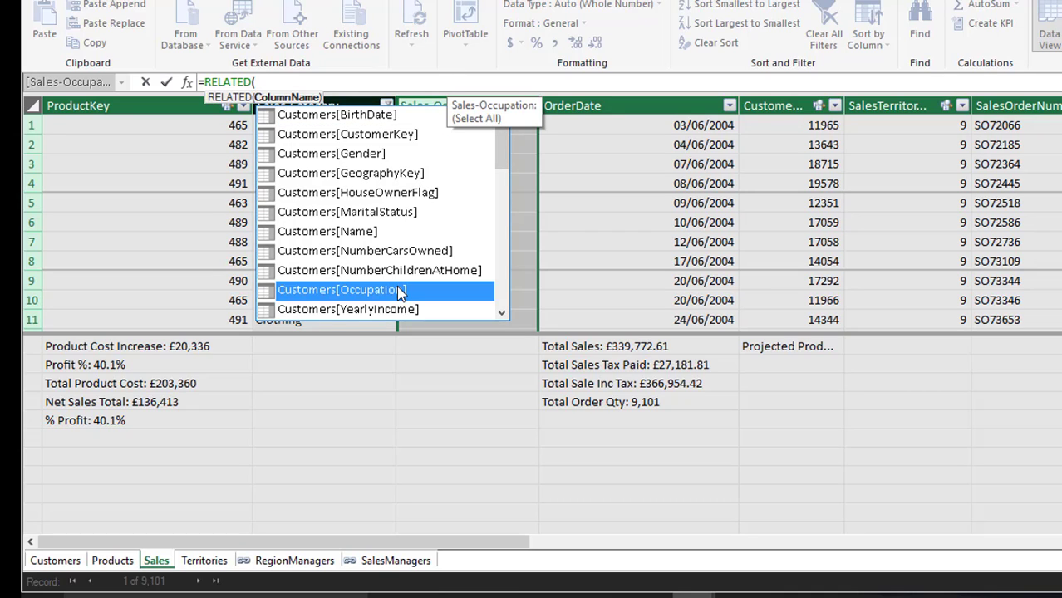
double_click(398, 288)
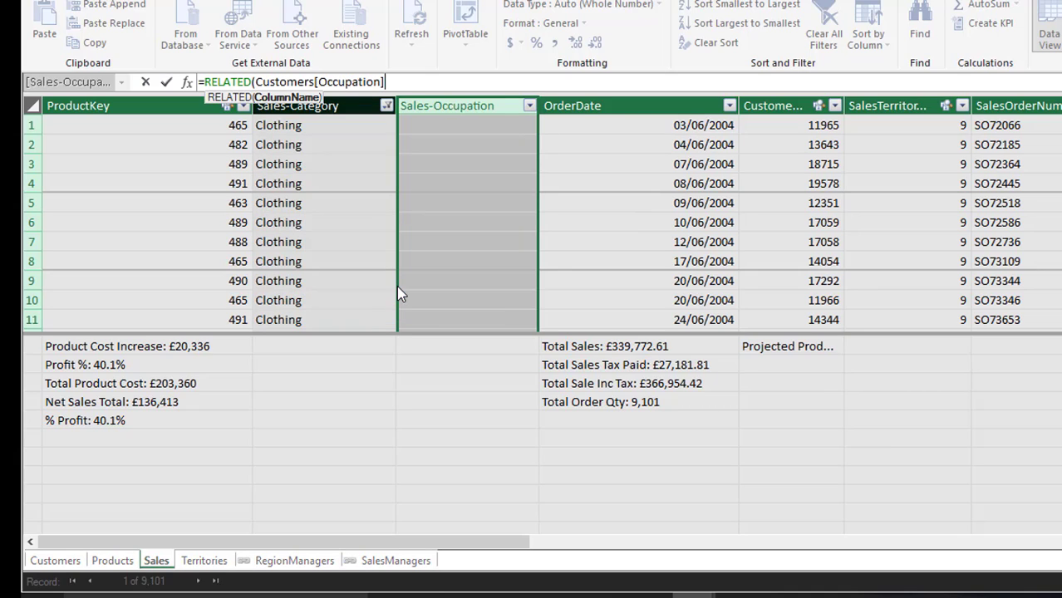
text())
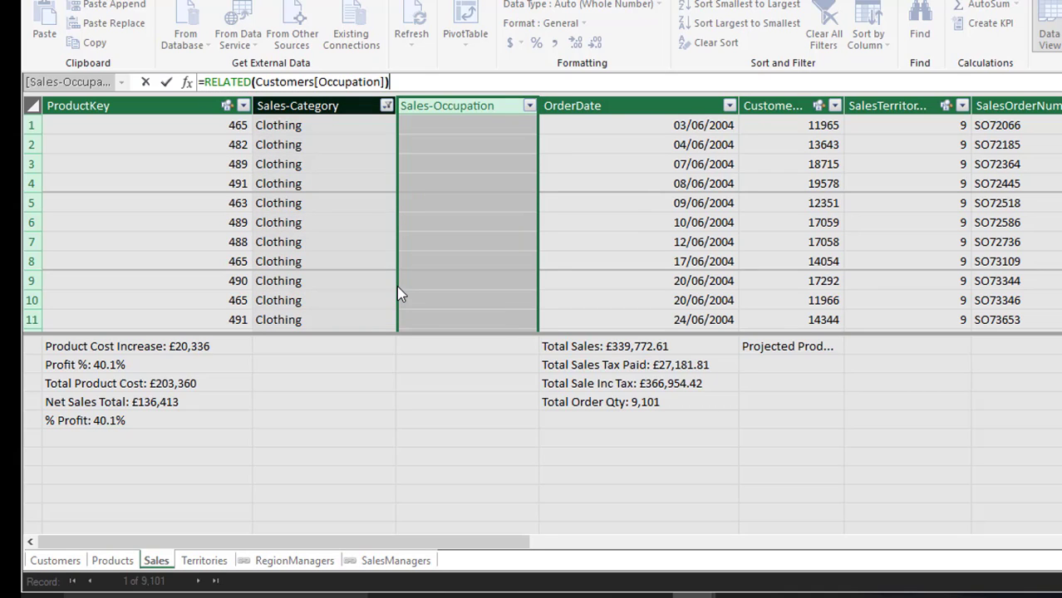
key(Return)
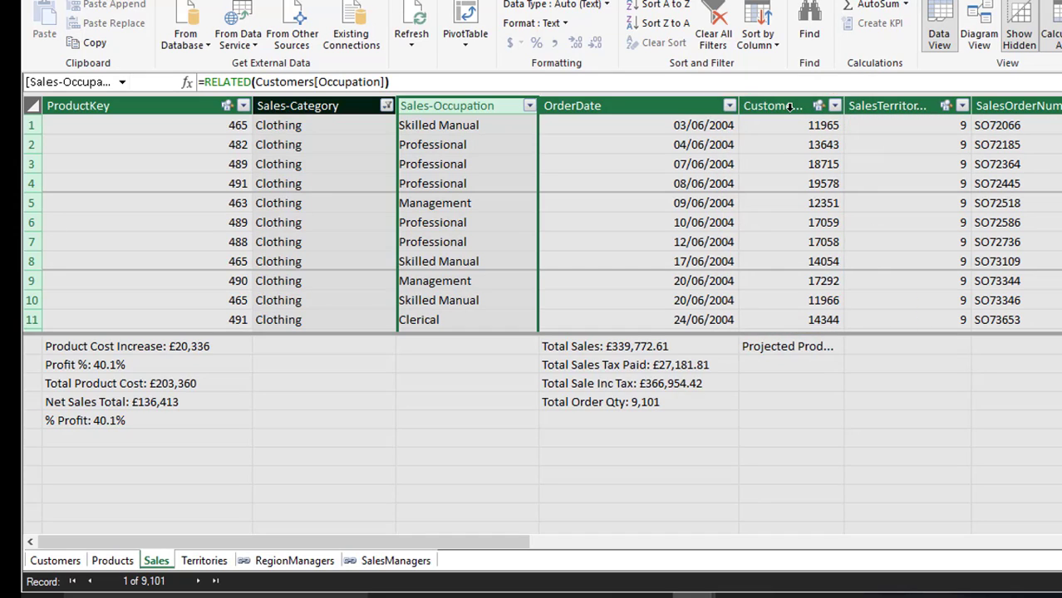
- Filter the Sales-Occupation column to Professional only to check the totals, and clear all filters from the Sales table
click(528, 105)
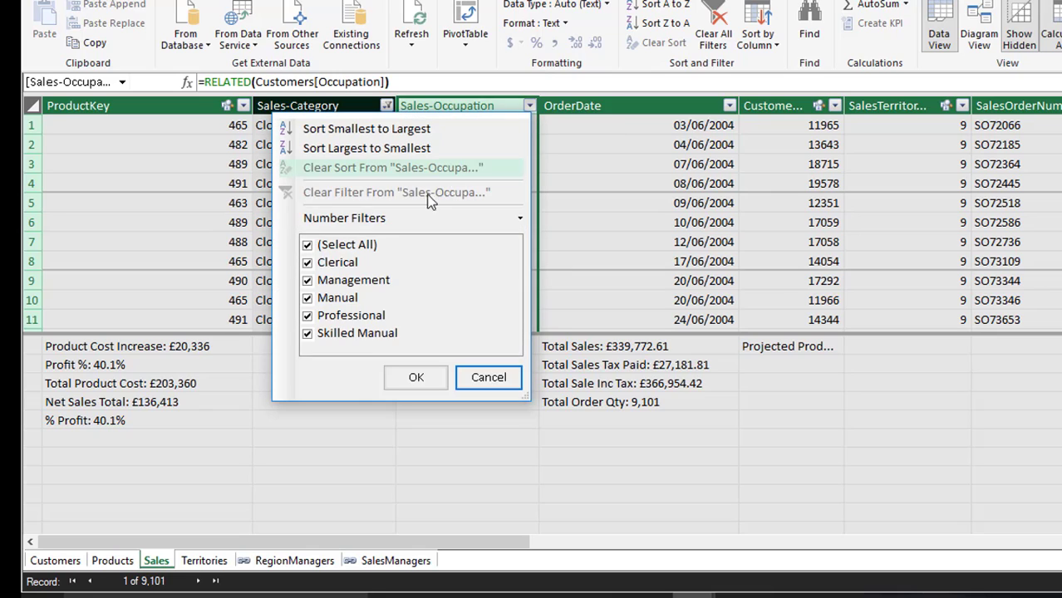
click(307, 246)
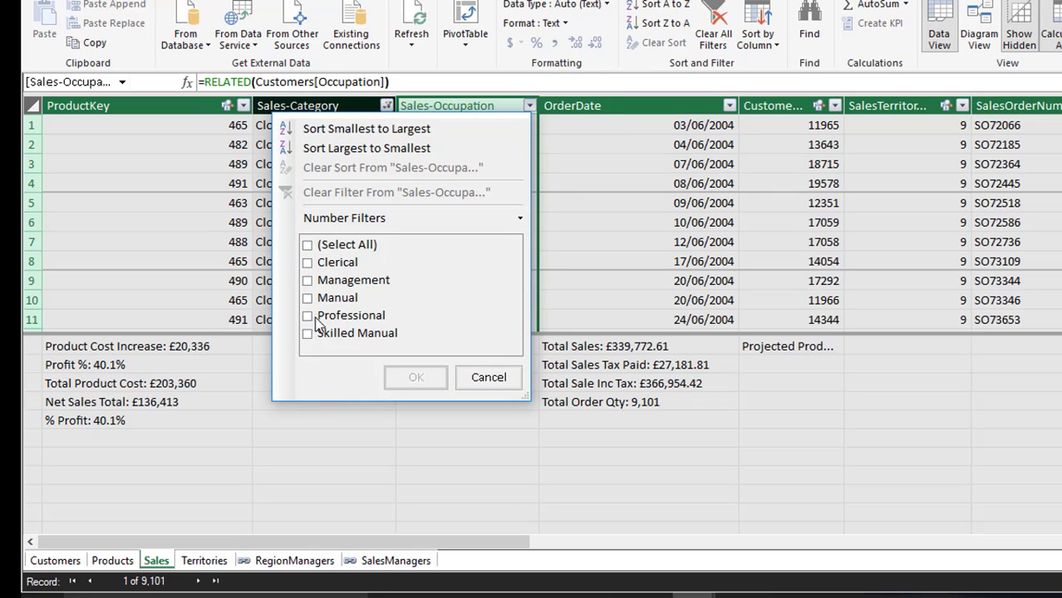
click(311, 317)
click(409, 379)
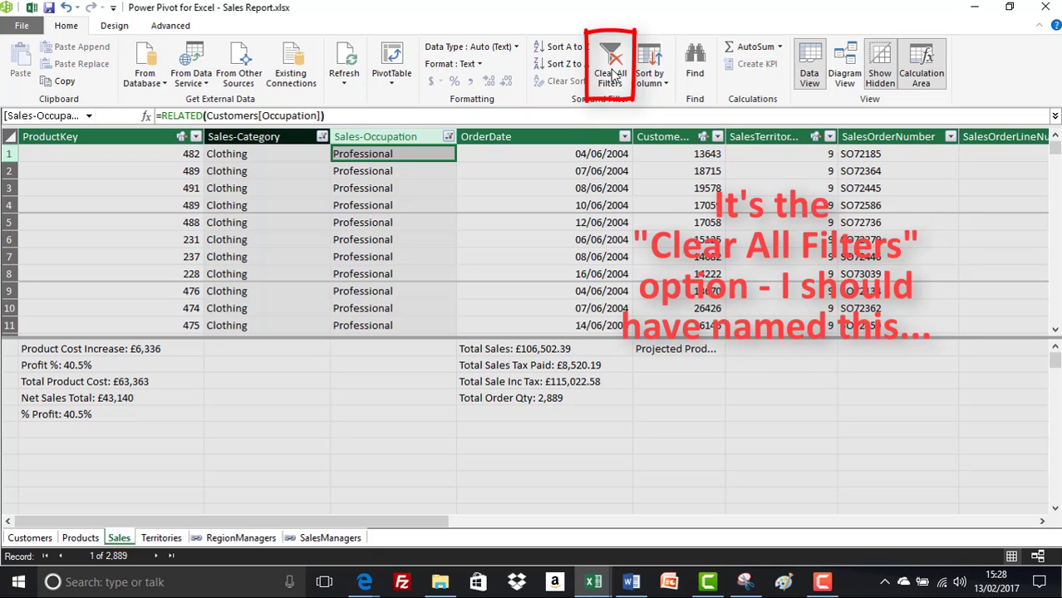
click(611, 75)
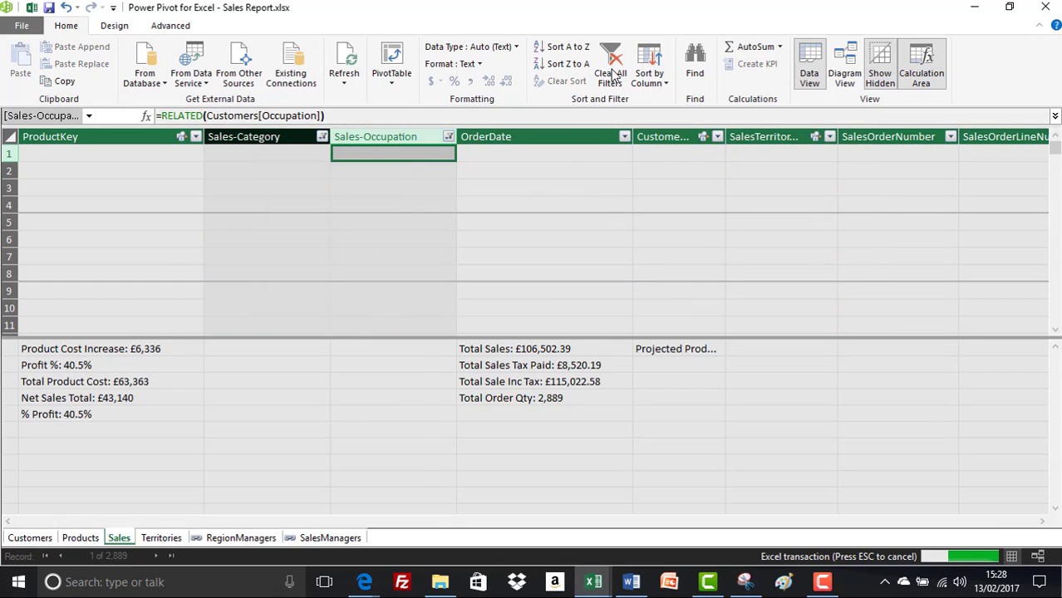